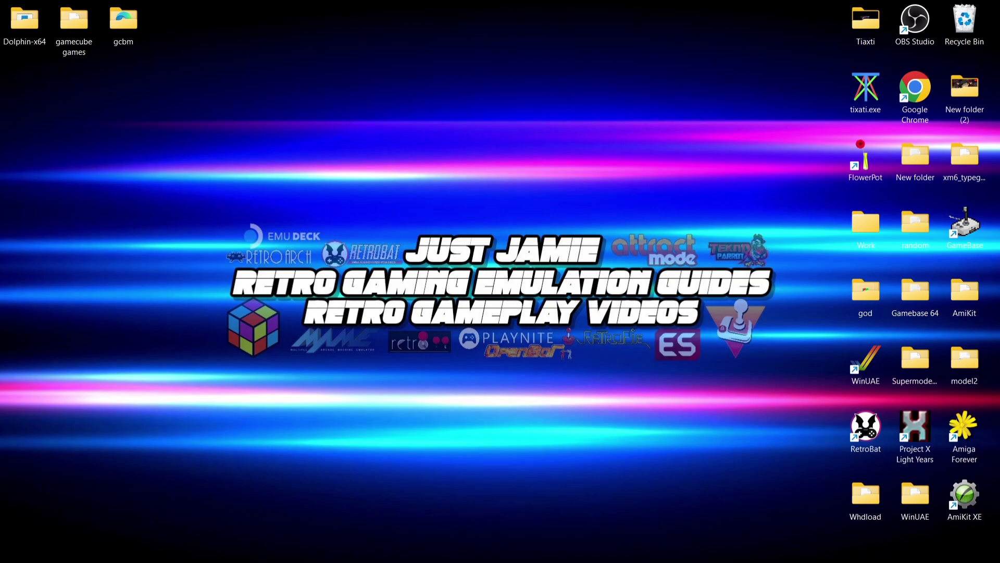
- Launch GCBM.exe from the gcbm desktop folder and move its window aside so the folder window's navigation list is accessible
double_click(132, 26)
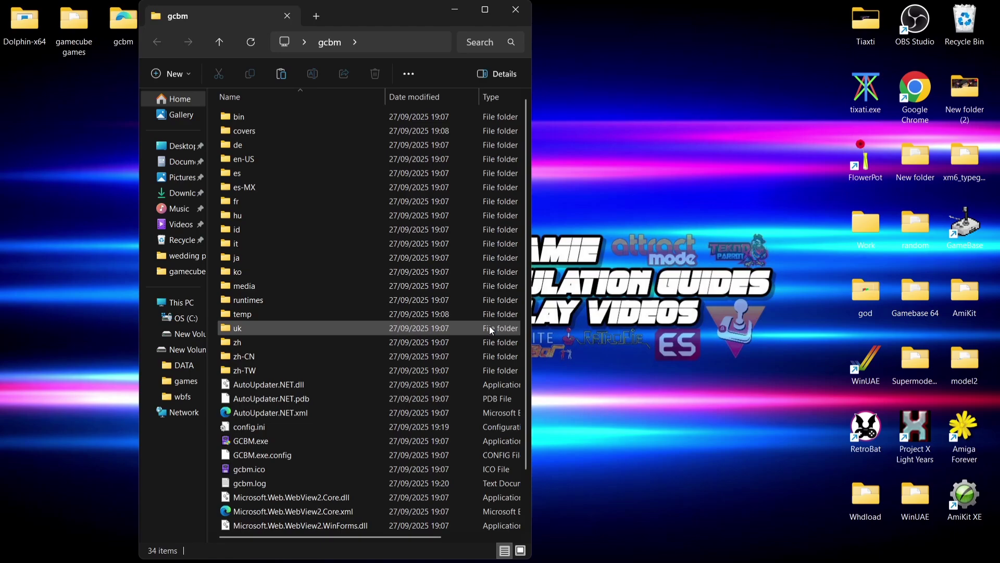
left_click(304, 442)
key("Return")
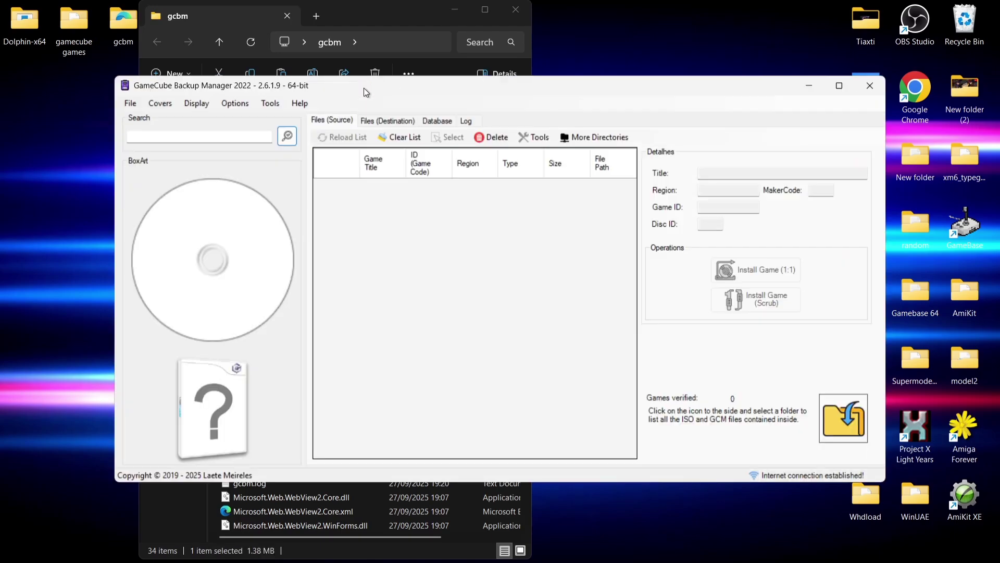
left_click_drag(365, 90, 602, 63)
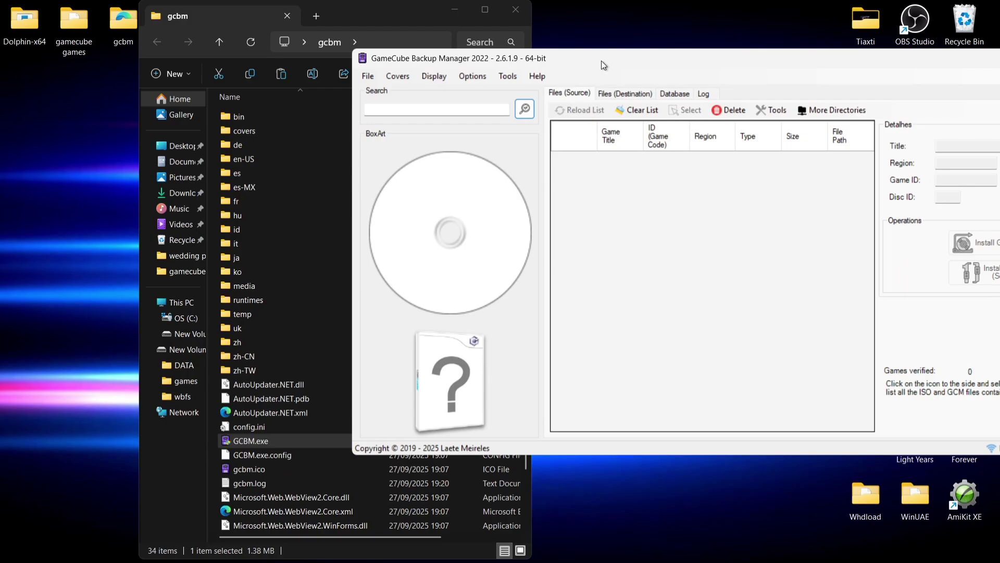
- Load drive D:\ as the destination device in GameCube Backup Manager
left_click(614, 93)
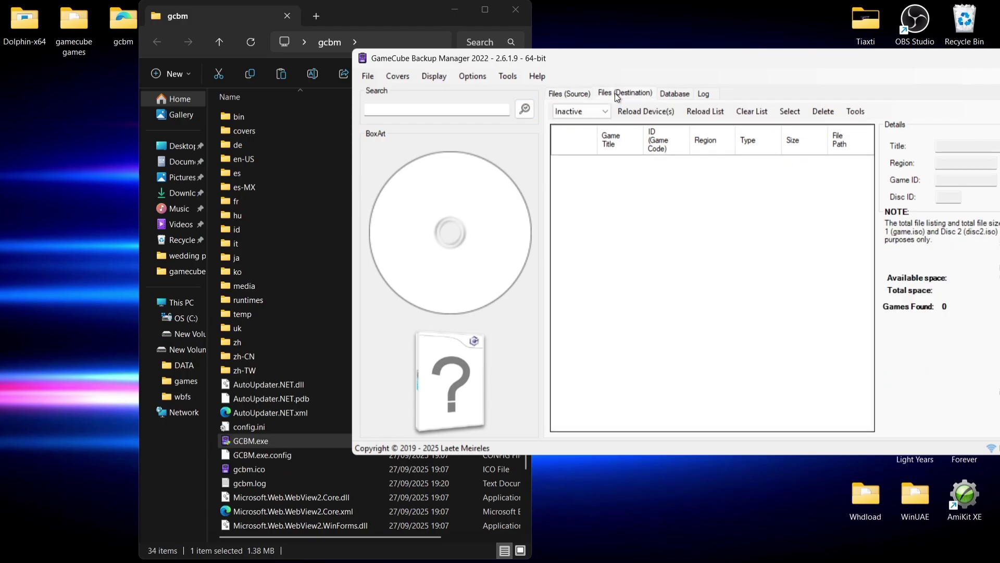
left_click(605, 111)
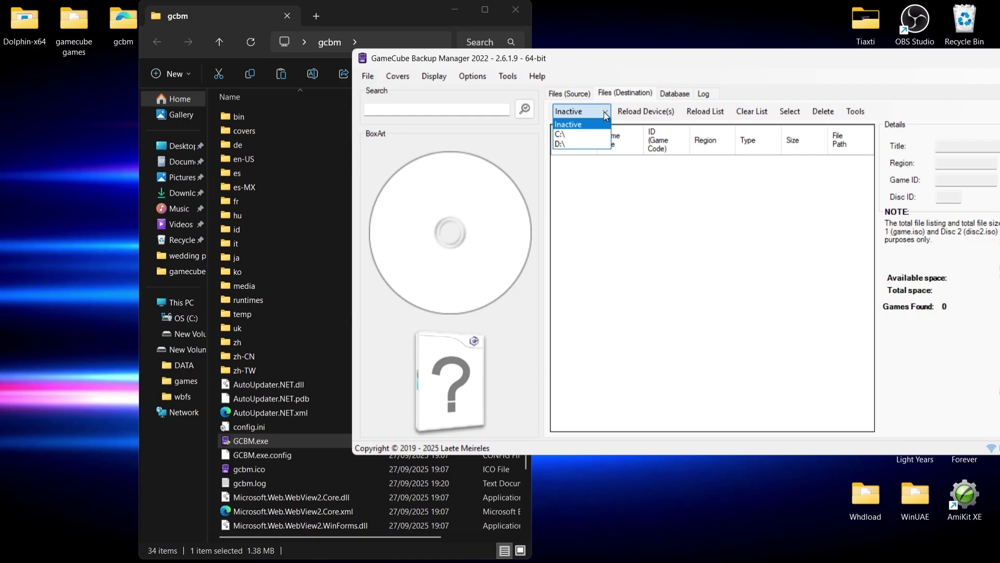
left_click(586, 142)
key("Return")
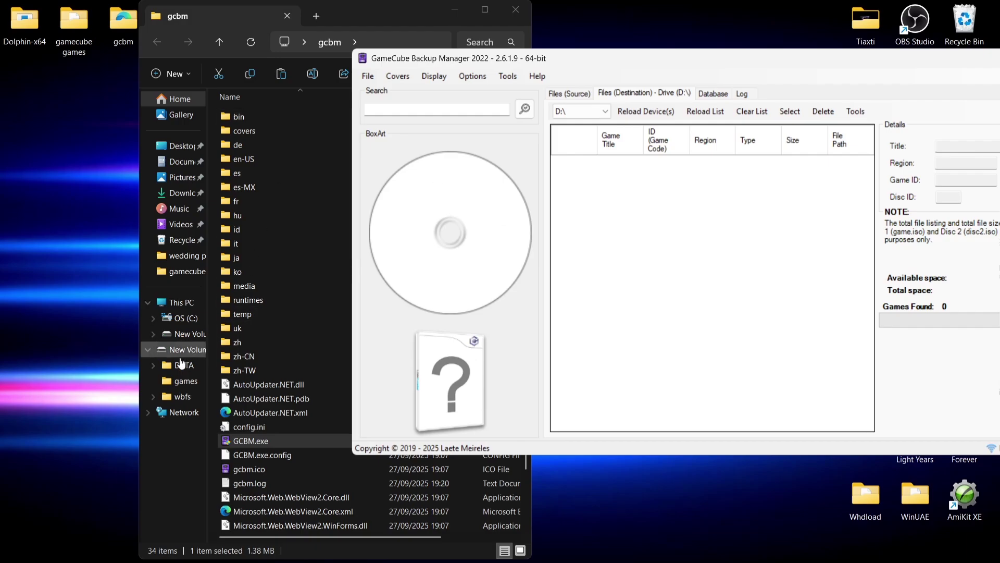
- Check the contents of the games folder on the D: drive, and close the folder window and GameCube Backup Manager
left_click(186, 384)
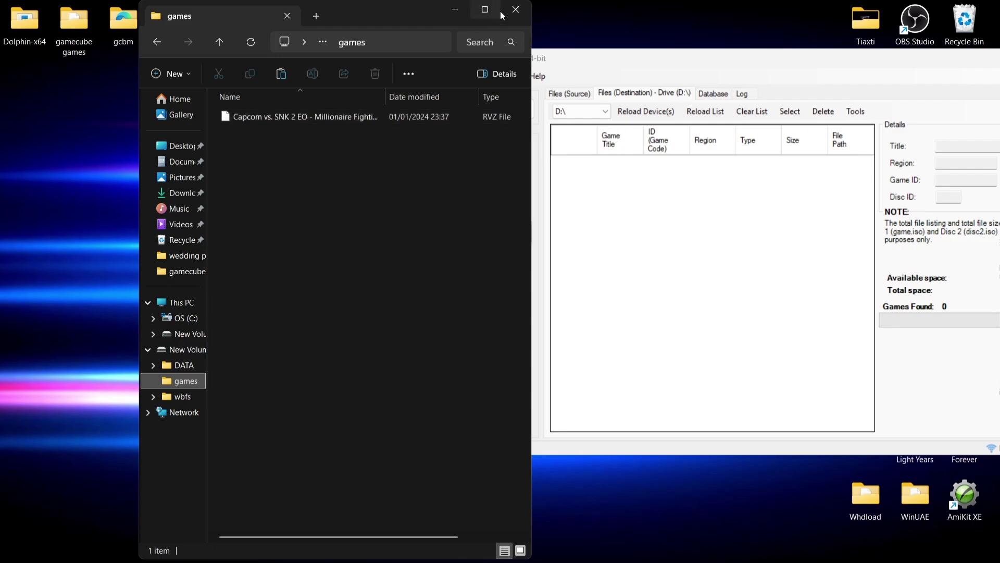
left_click(516, 9)
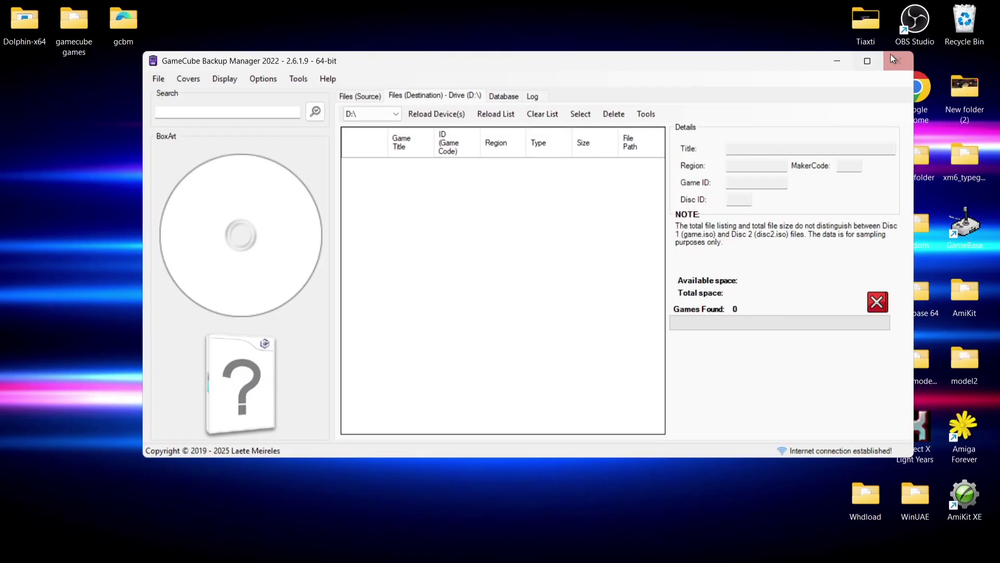
left_click(894, 55)
- Launch Dolphin.exe from the Dolphin-x64 desktop folder
double_click(16, 42)
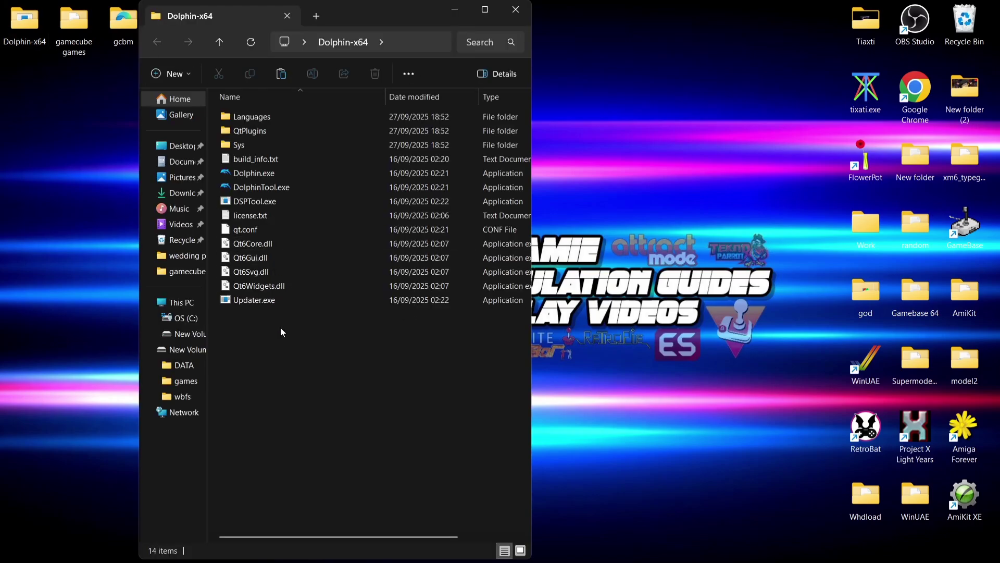
double_click(262, 172)
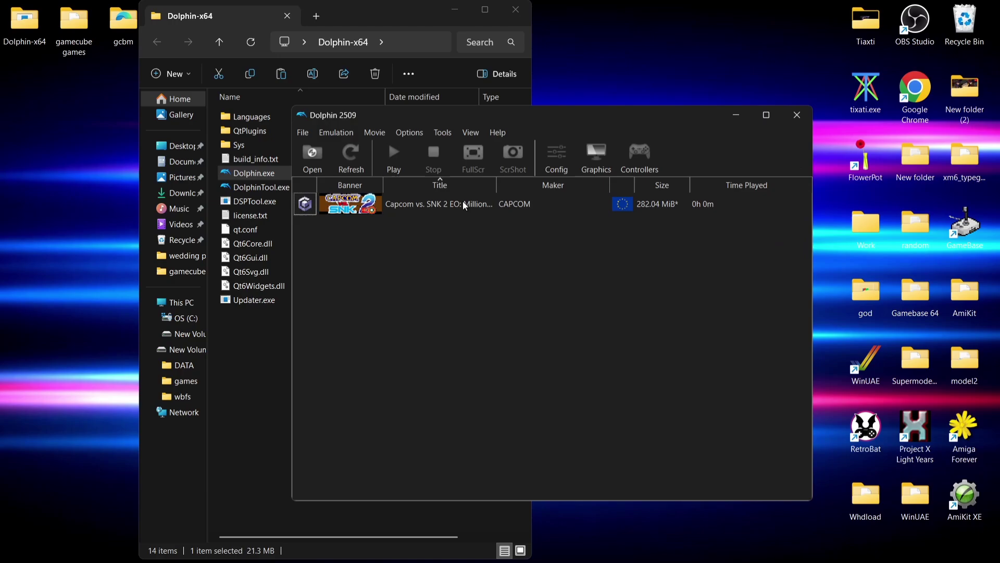
- Inspect the file path and extension of Capcom vs. SNK 2 EO in its game properties, and close them
left_click(463, 203)
right_click(462, 203)
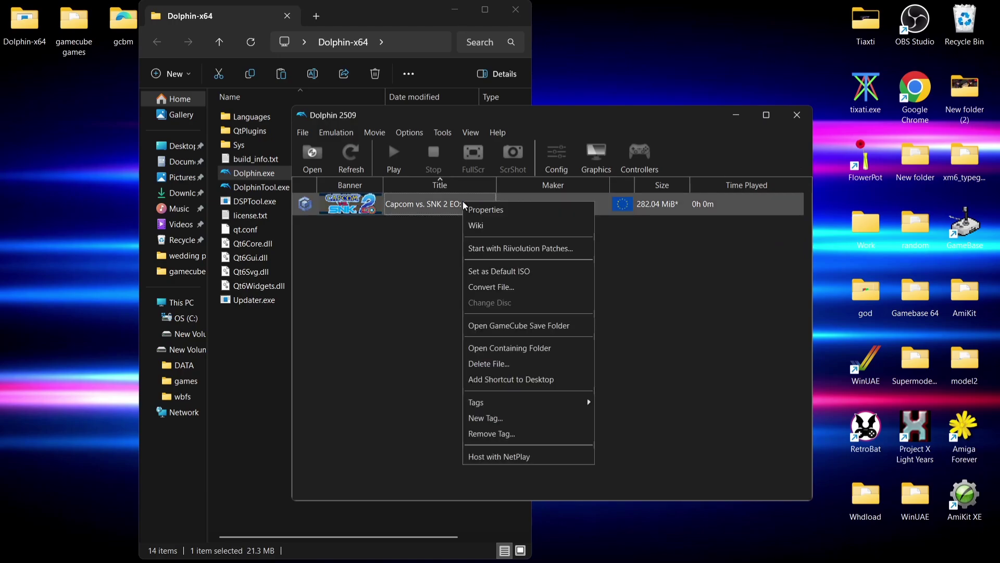
left_click(499, 212)
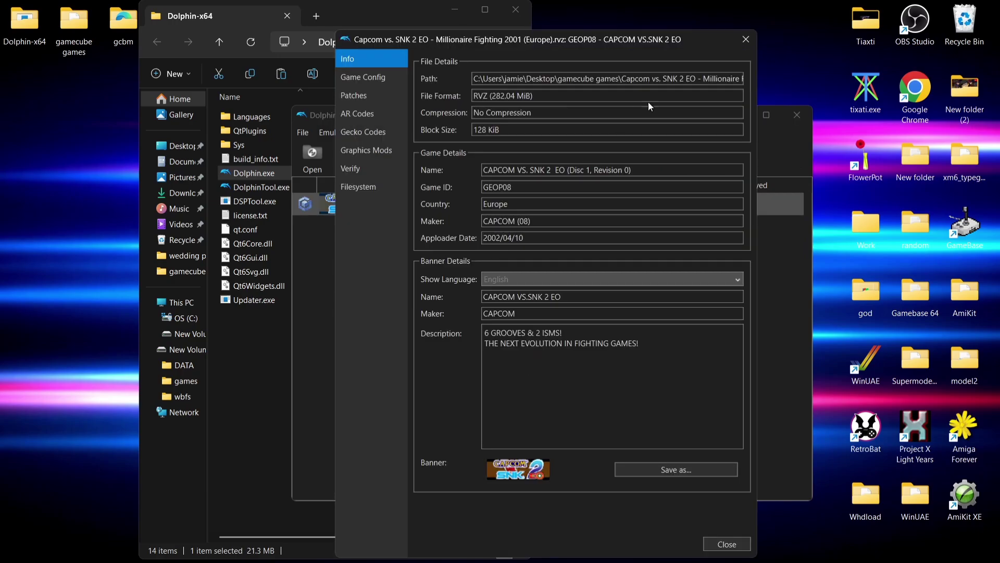
left_click_drag(622, 78, 778, 79)
left_click(769, 89)
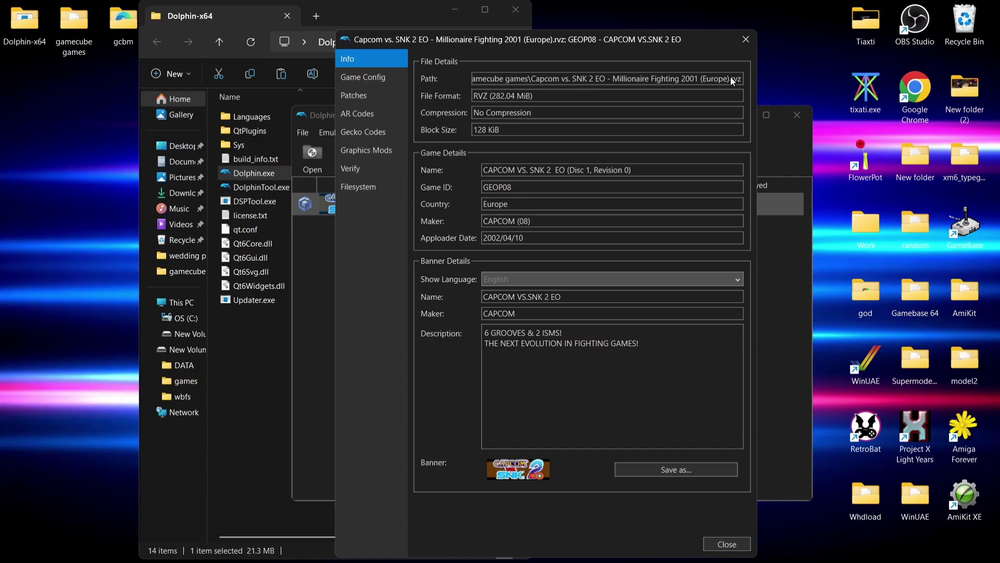
left_click(726, 544)
- Start a file conversion for Capcom vs. SNK 2 EO with ISO as the output format
right_click(432, 208)
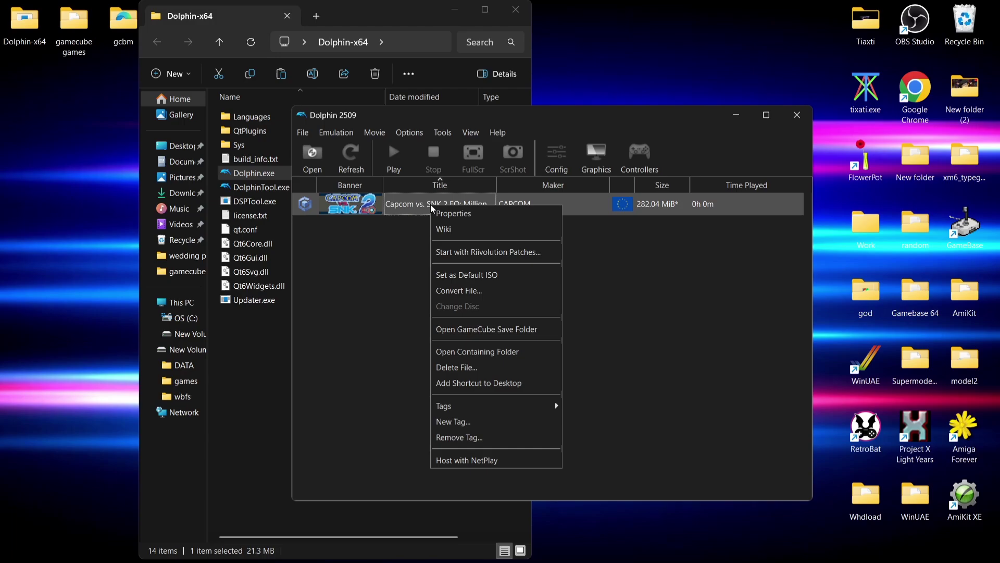
left_click(457, 294)
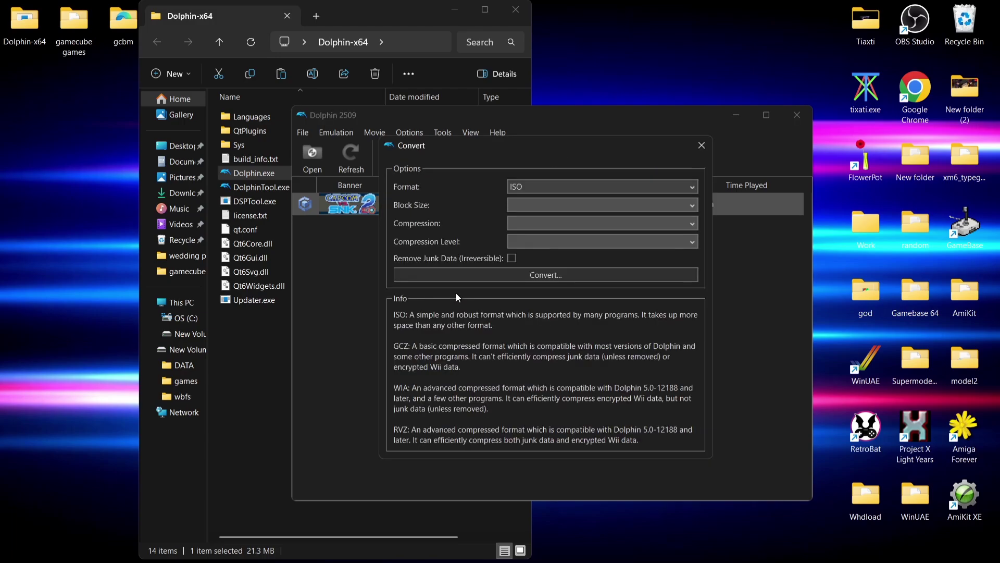
left_click(580, 184)
left_click(579, 183)
left_click(580, 183)
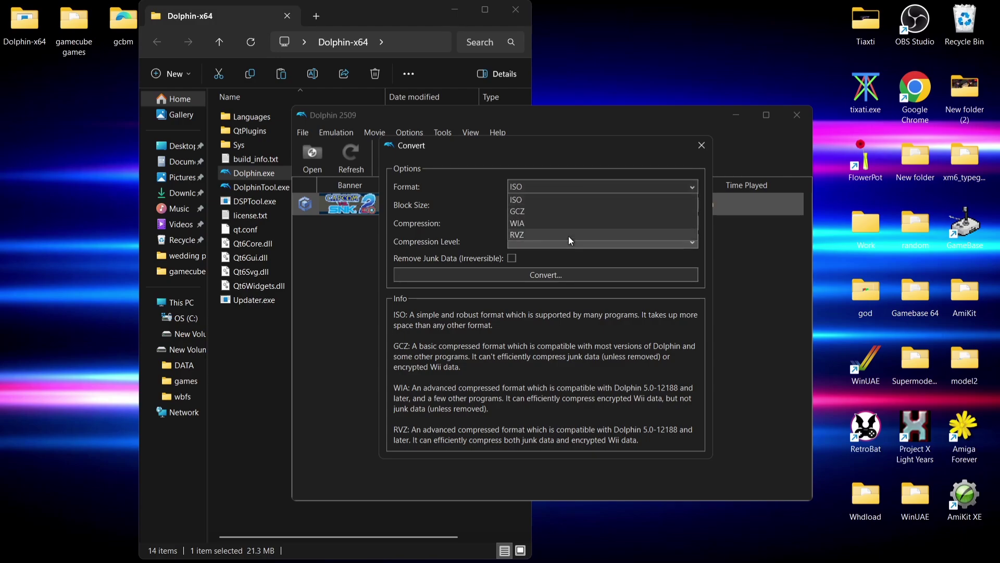
left_click(540, 199)
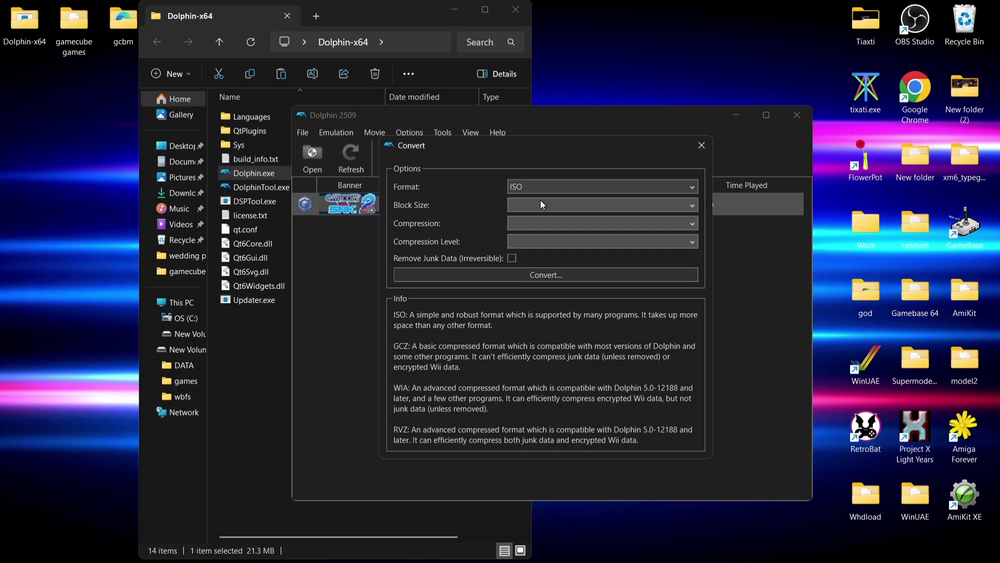
- Convert the game and save it as "Capcom vs. SNK 2 EO - Millionaire Fighting 2001 (Europe).iso" in D:\games
left_click(543, 274)
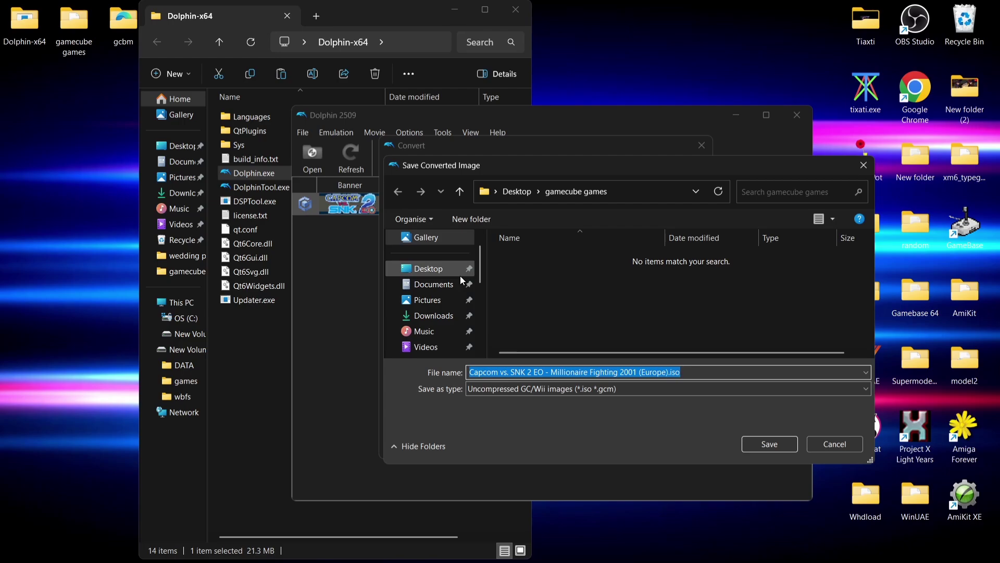
left_click_drag(480, 271, 483, 326)
left_click(438, 302)
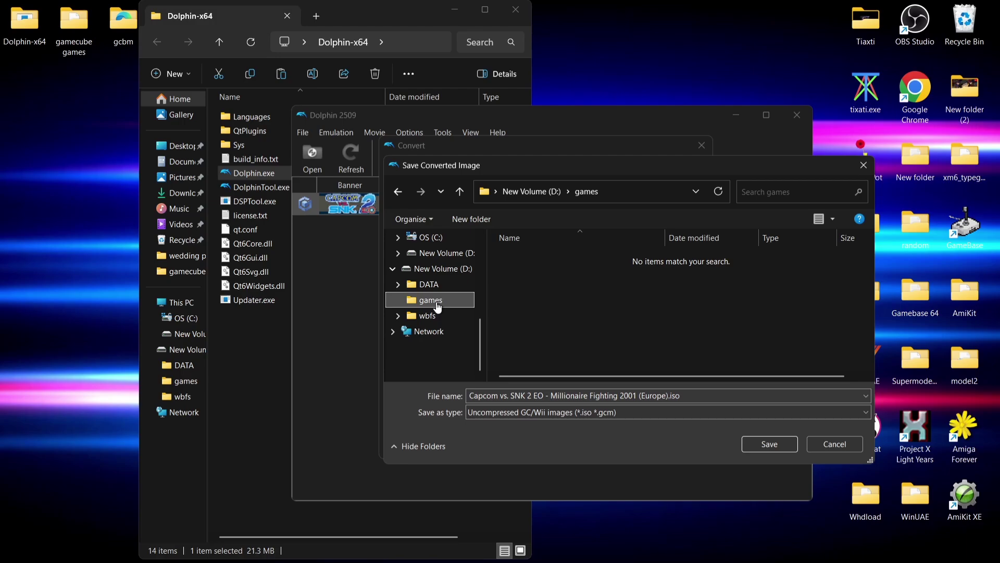
left_click(770, 444)
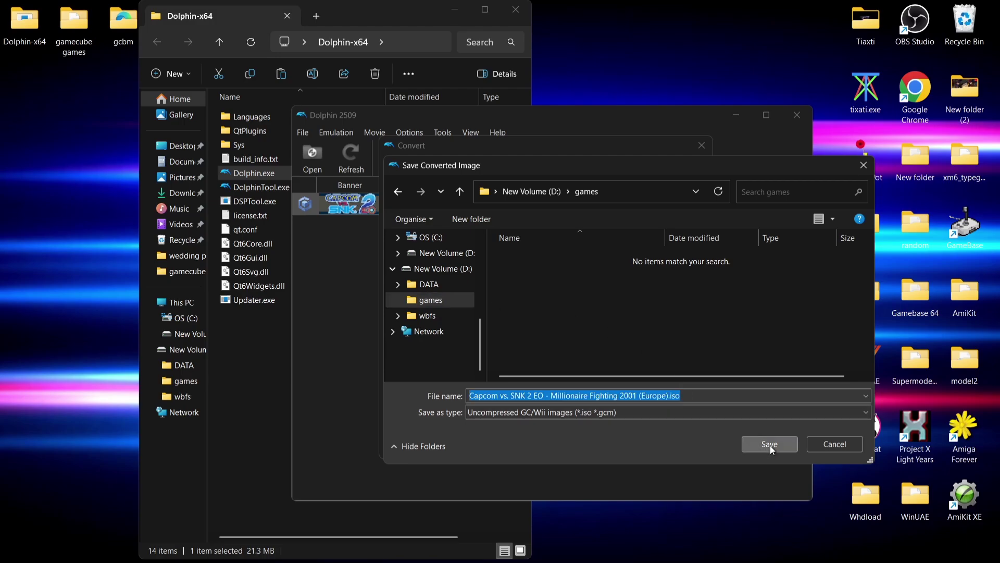
left_click(770, 444)
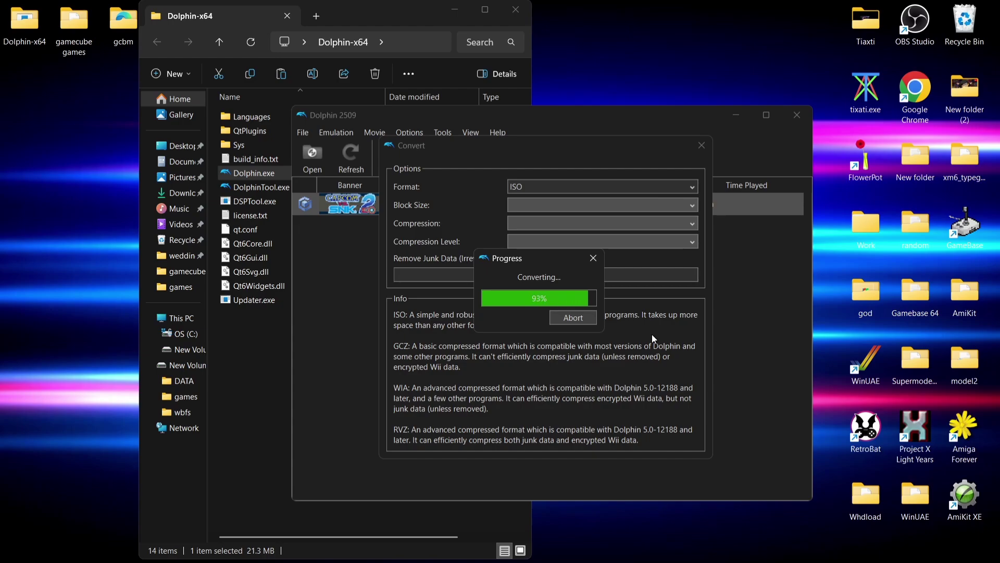
left_click(587, 316)
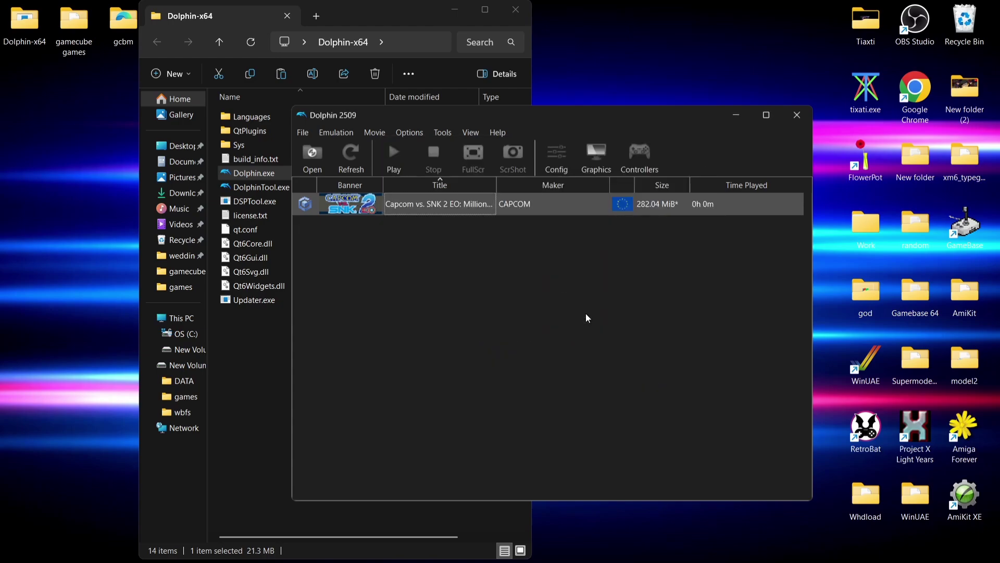
- Close Dolphin and open the games folder on the D: drive in a maximized window
left_click(797, 115)
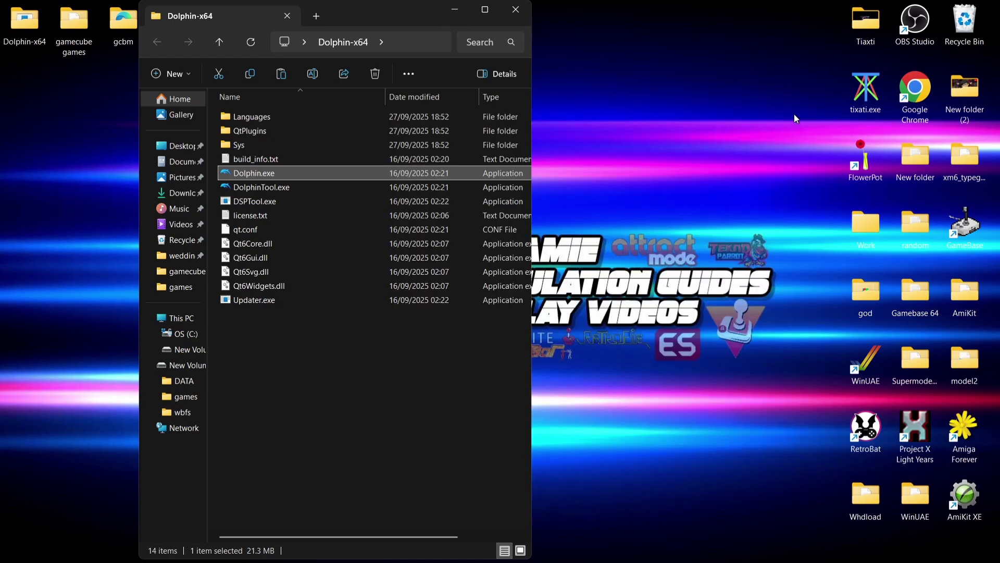
left_click(185, 397)
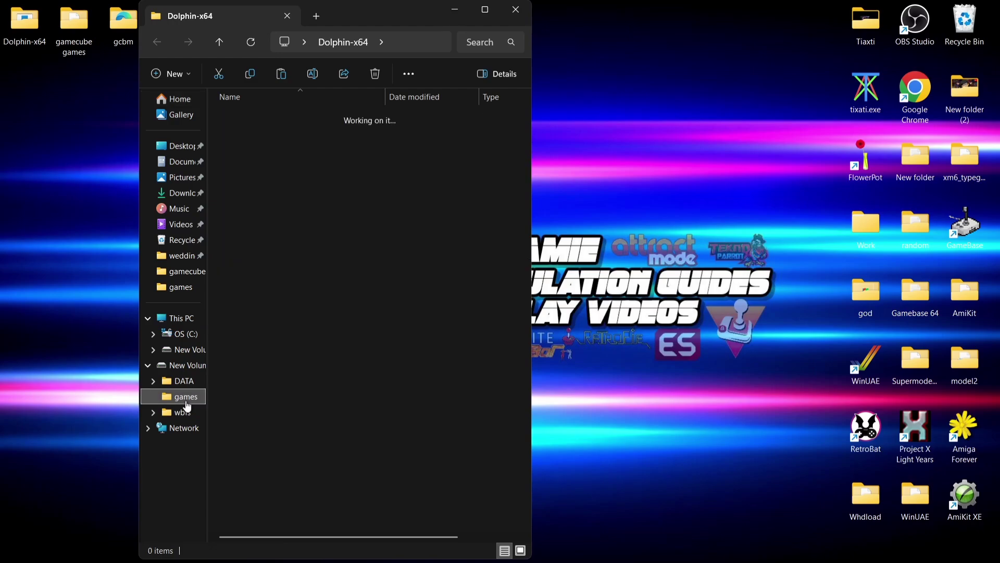
double_click(402, 9)
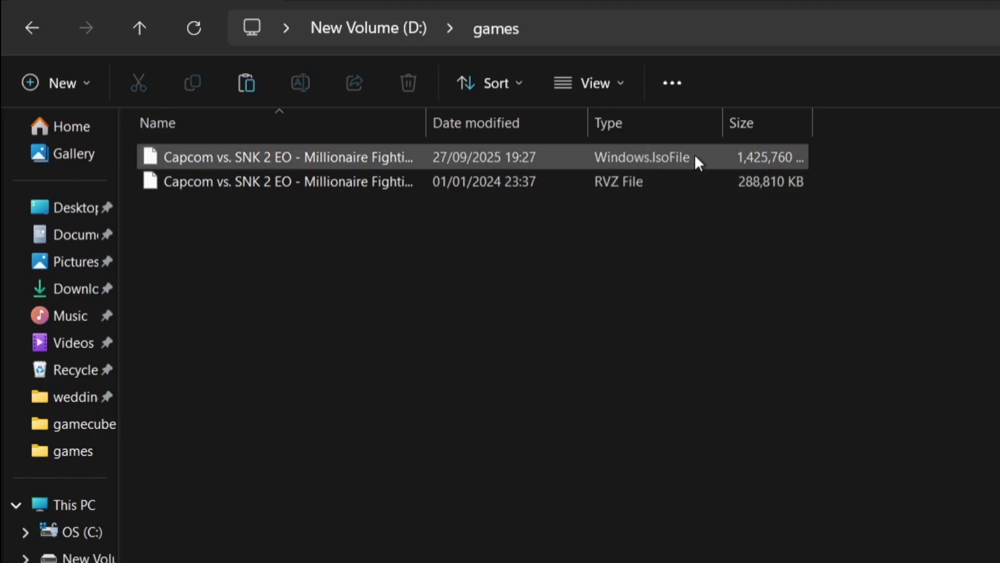
- Delete the RVZ copy of Capcom vs. SNK 2 EO from D:\games and close the folder window
left_click(613, 180)
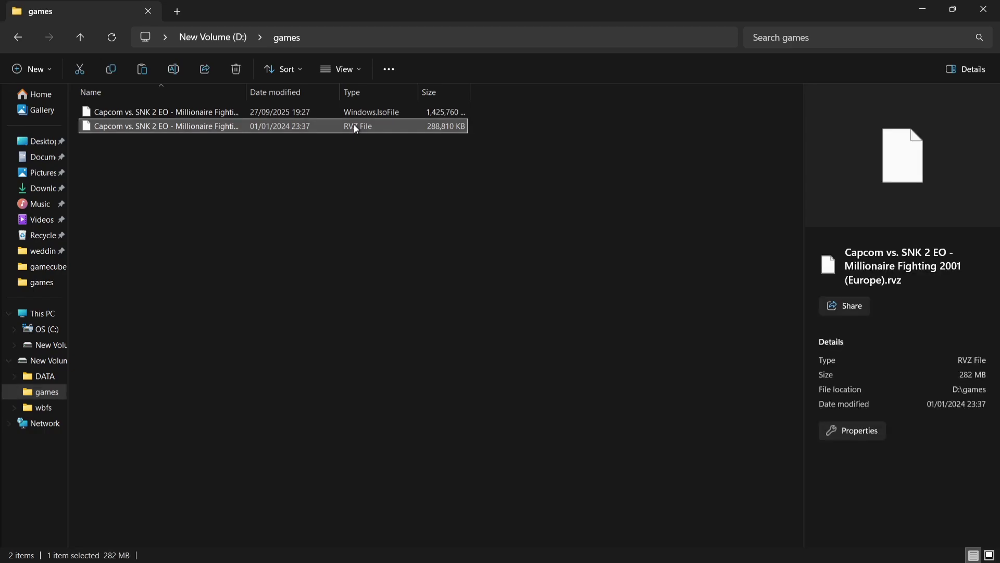
left_click(235, 69)
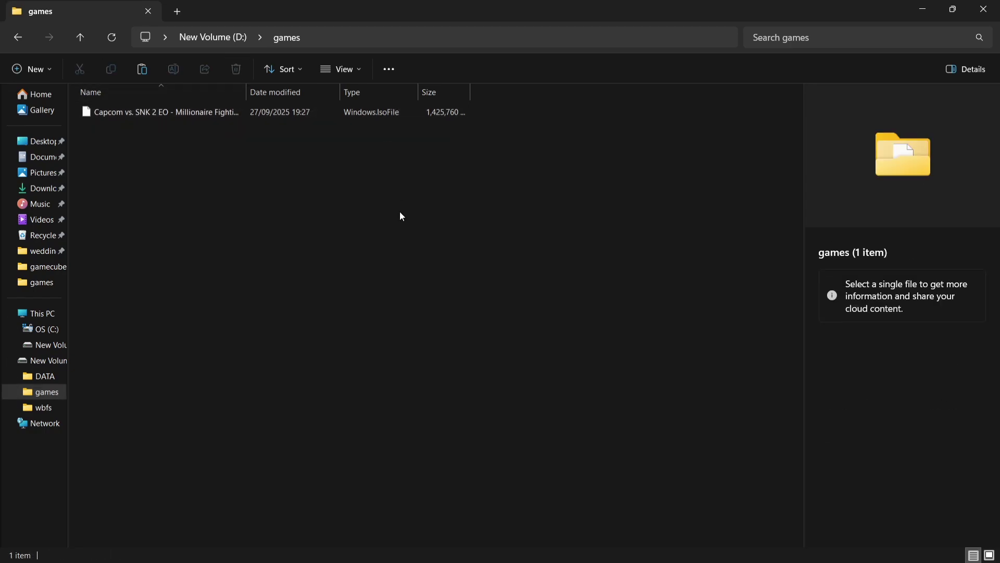
left_click(984, 9)
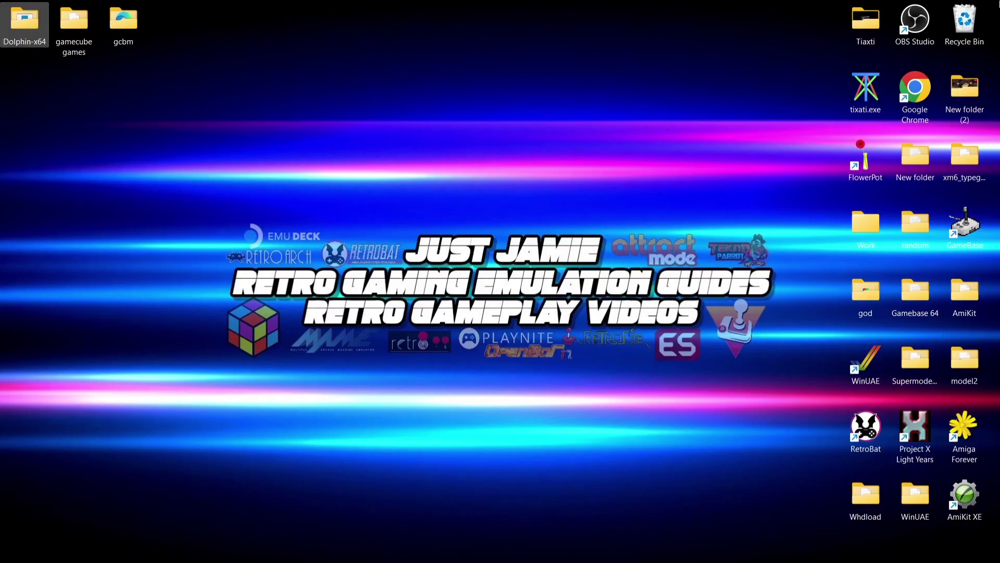
- Launch GCBM.exe from the gcbm desktop folder and load drive D:\ as the destination device
double_click(125, 21)
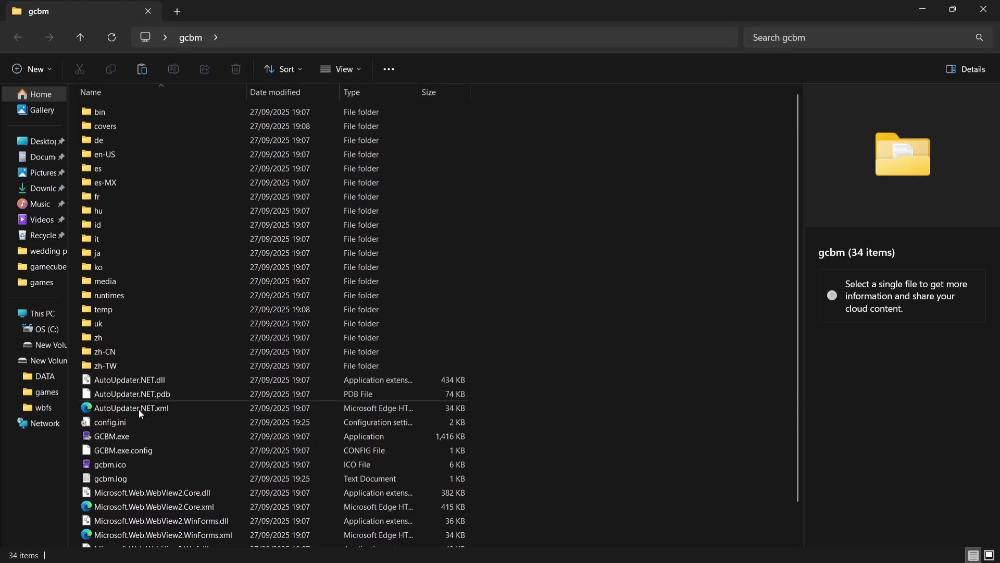
double_click(129, 436)
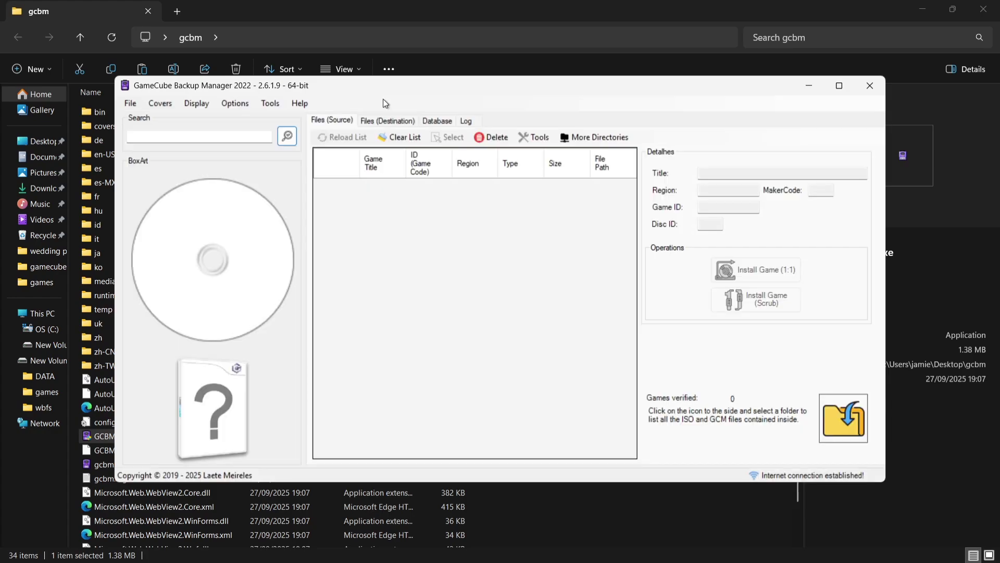
left_click(388, 121)
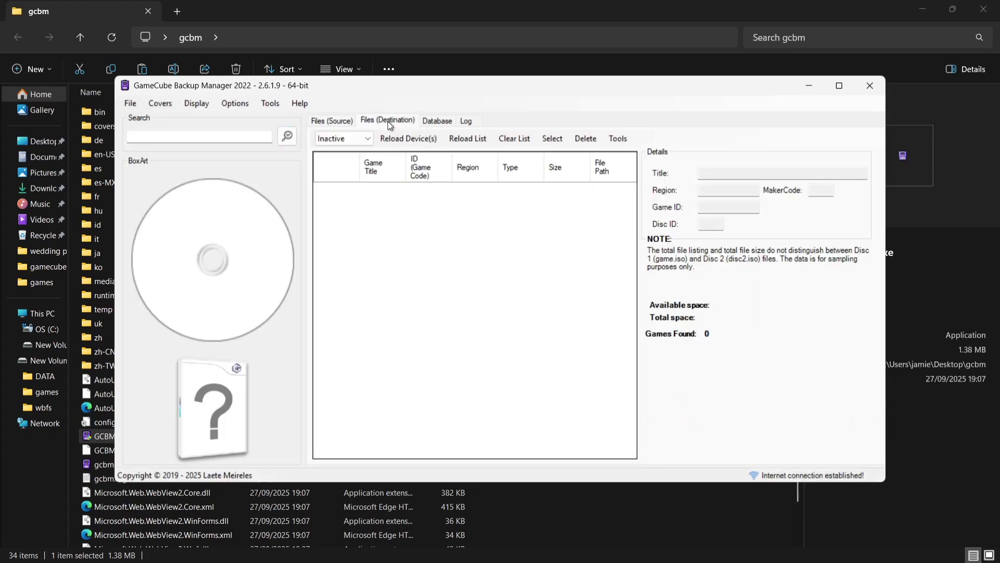
left_click(346, 140)
left_click(349, 171)
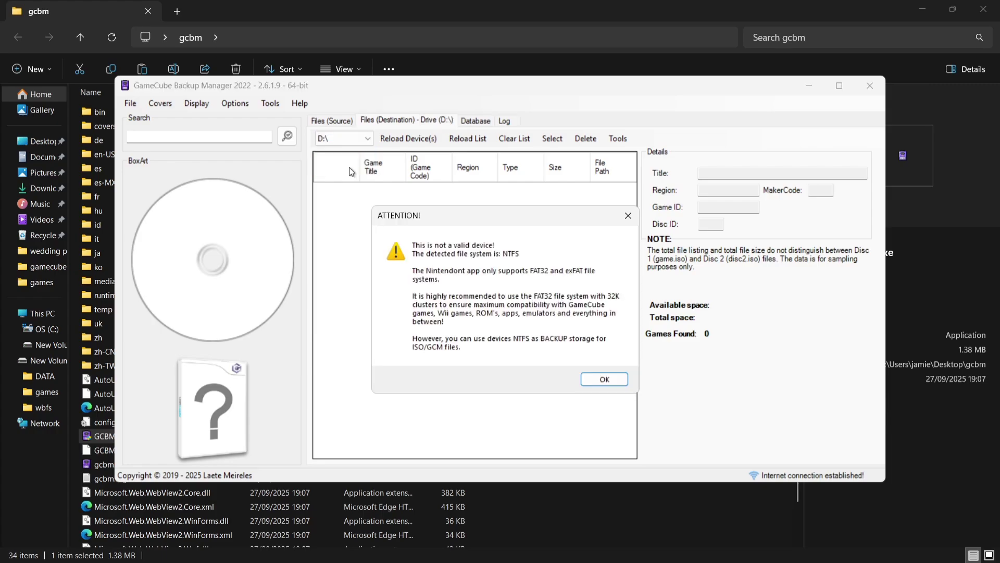
left_click(604, 380)
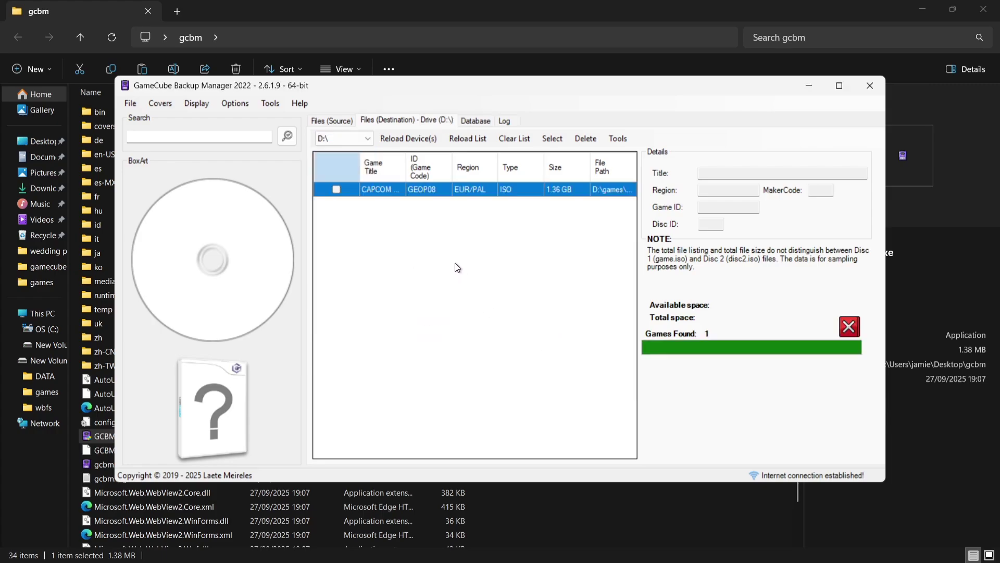